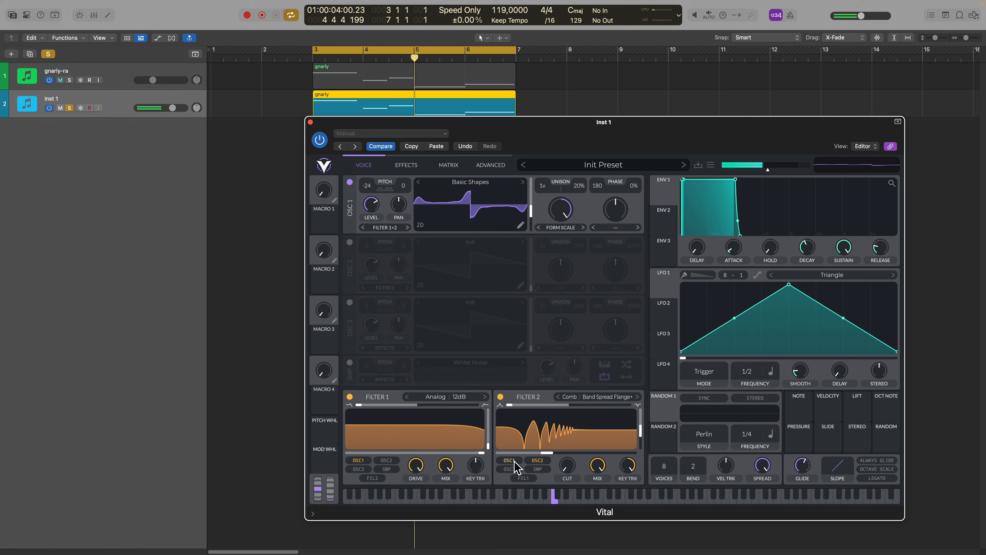
Enable the Filter effect and order the effects chain as Filter, Phaser, Compressor, Distortion, EQ, Reverb, Flanger, Chorus, Delay
{"action": "left_click", "coordinate": [412, 166]}
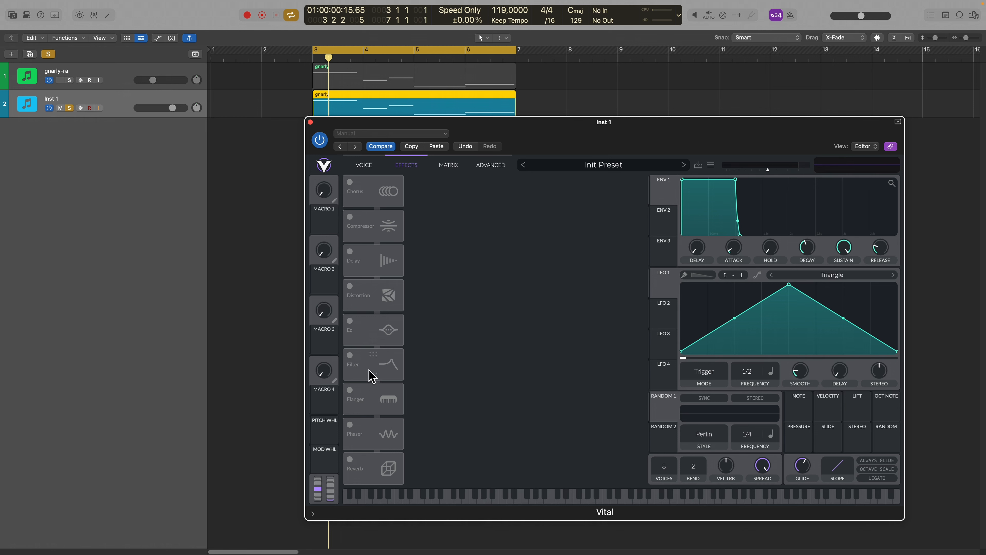
{"action": "left_click_drag", "start_coordinate": [370, 373], "coordinate": [342, 193]}
{"action": "left_click", "coordinate": [350, 182]}
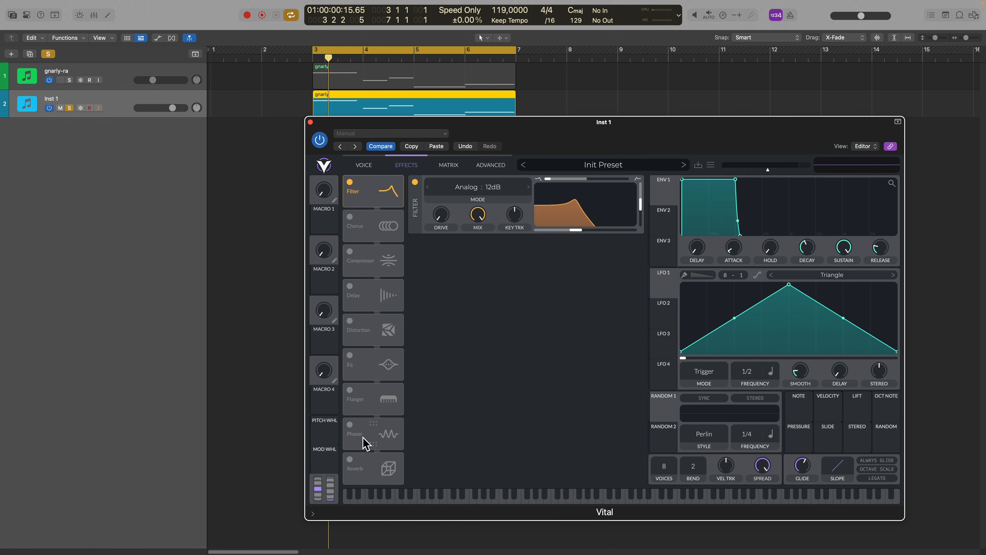
{"action": "left_click_drag", "start_coordinate": [364, 438], "coordinate": [369, 232]}
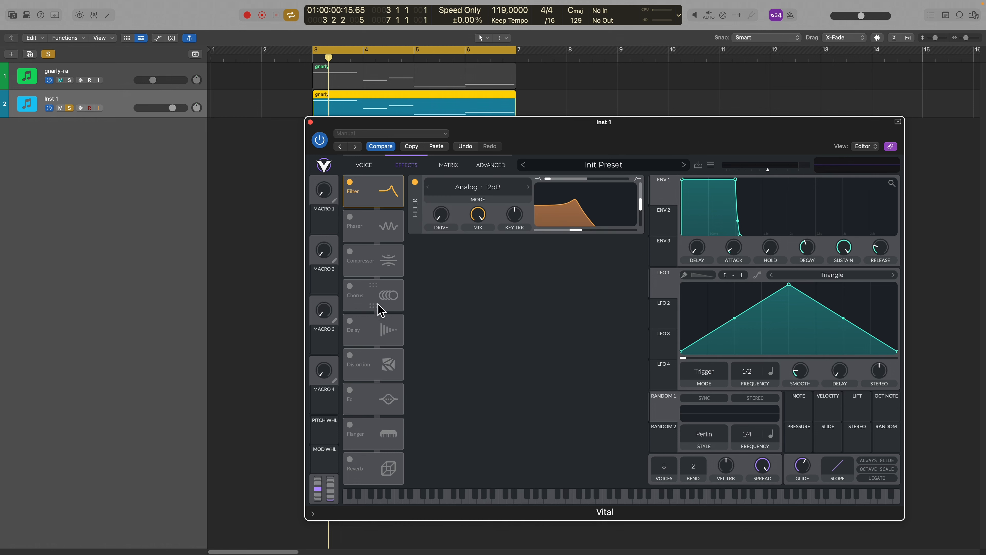
{"action": "left_click_drag", "start_coordinate": [373, 393], "coordinate": [374, 470]}
{"action": "left_click_drag", "start_coordinate": [374, 330], "coordinate": [379, 443]}
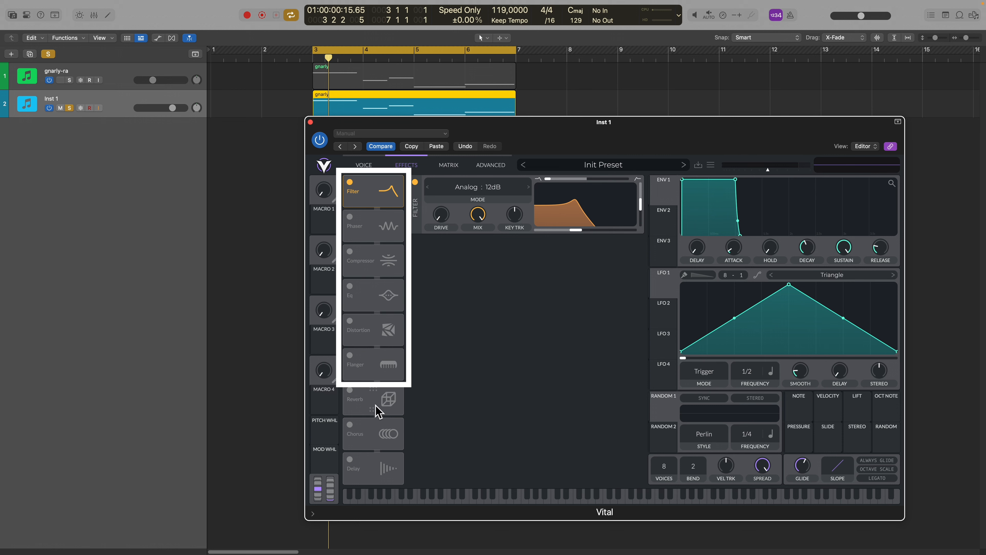
{"action": "left_click_drag", "start_coordinate": [374, 407], "coordinate": [371, 311]}
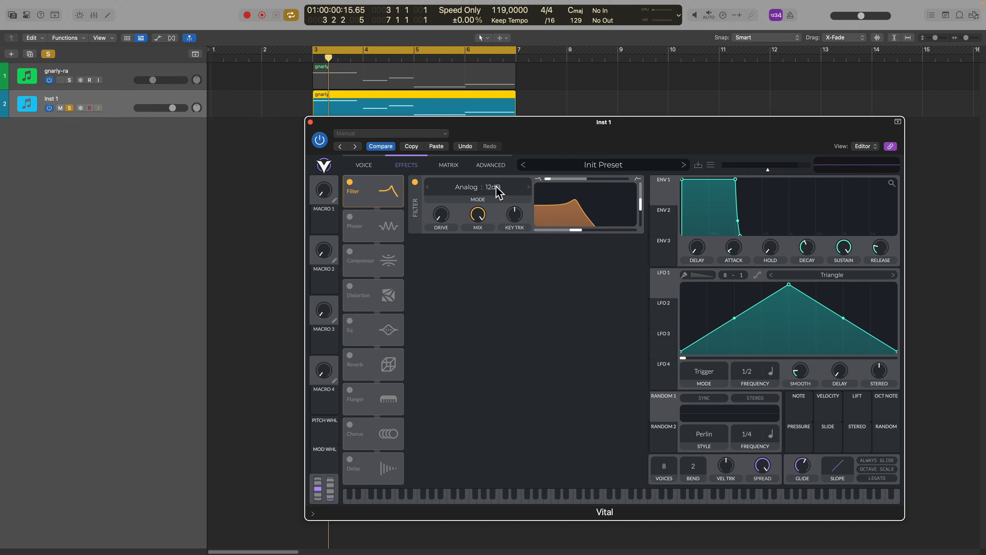
Set the effects filter to Formant AIUO, lower its formant transpose to about -5, and fine-tune the formant position during playback
{"action": "left_click", "coordinate": [499, 192]}
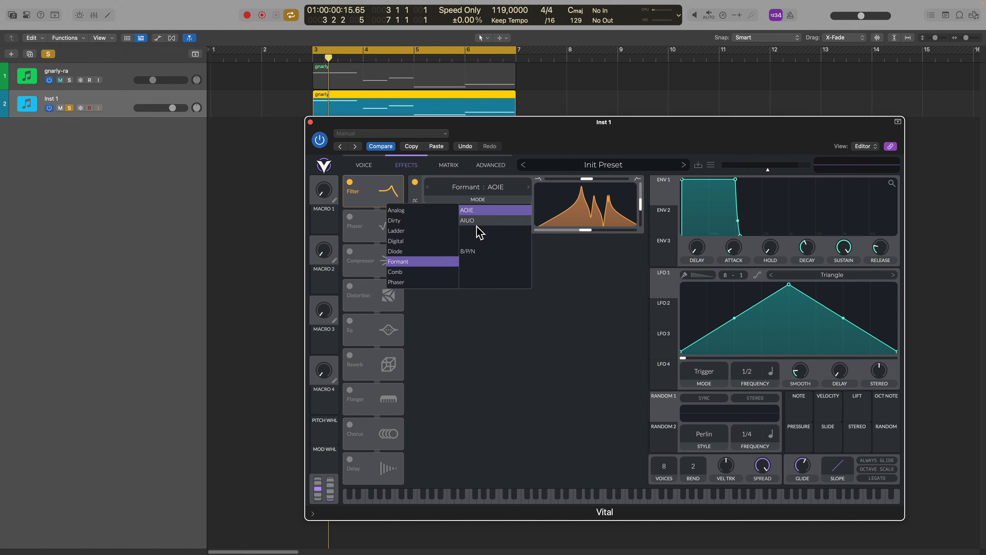
{"action": "left_click", "coordinate": [479, 218]}
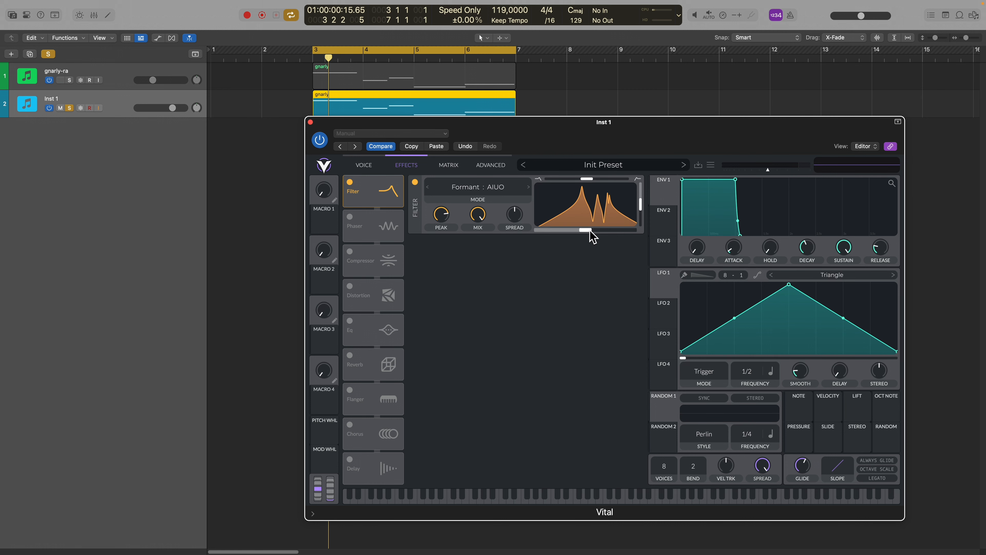
{"action": "left_click_drag", "start_coordinate": [588, 181], "coordinate": [578, 187]}
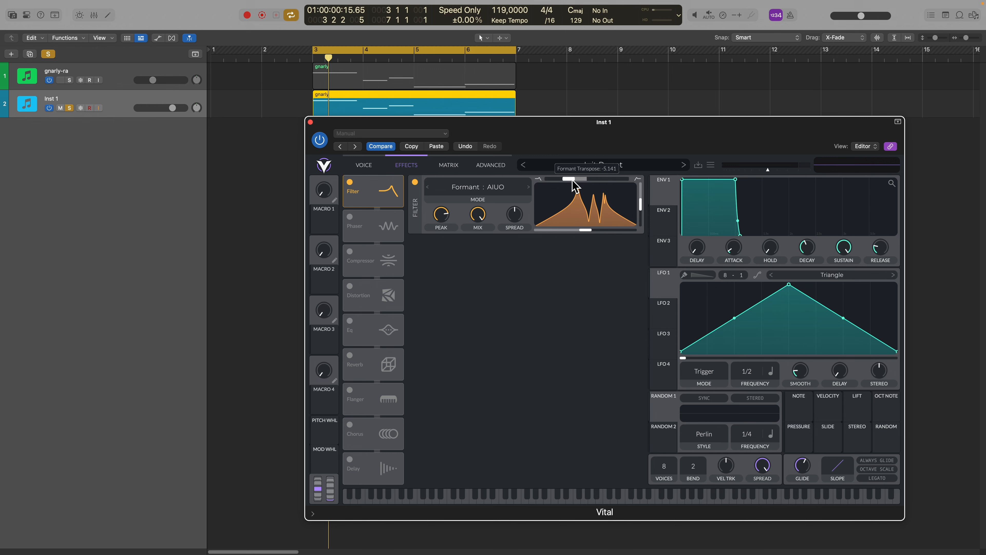
{"action": "key", "text": "space"}
{"action": "mouse_move", "coordinate": [585, 230]}
{"action": "left_mouse_down"}
{"action": "mouse_move", "coordinate": [563, 233]}
{"action": "mouse_move", "coordinate": [584, 235]}
{"action": "left_mouse_up"}
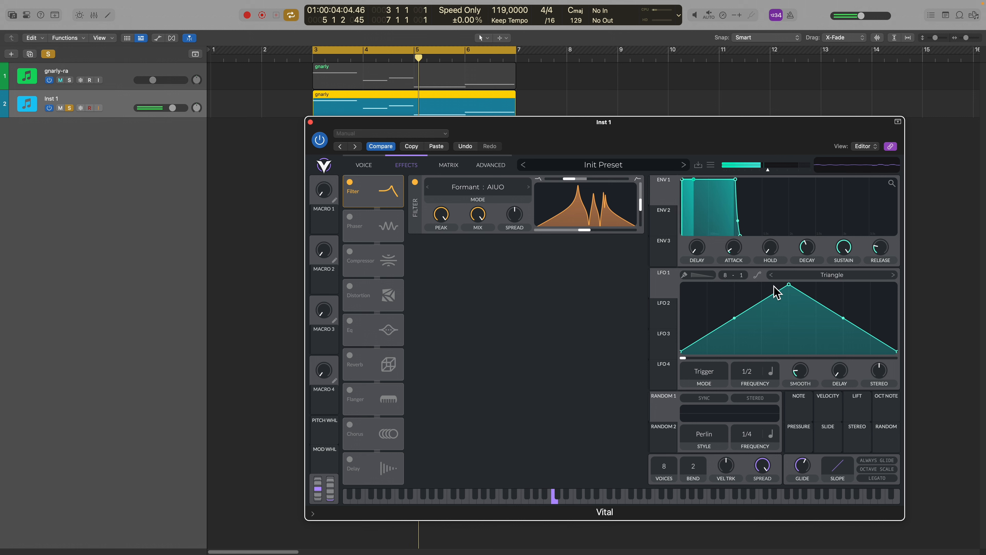
Set LFO 1 to a Saw Down shape at a 2/1 frequency and bend its slope upward into a convex curve
{"action": "left_click", "coordinate": [831, 275]}
{"action": "left_click", "coordinate": [819, 183]}
{"action": "scroll", "coordinate": [759, 371], "scroll_direction": "up", "scroll_amount": 1}
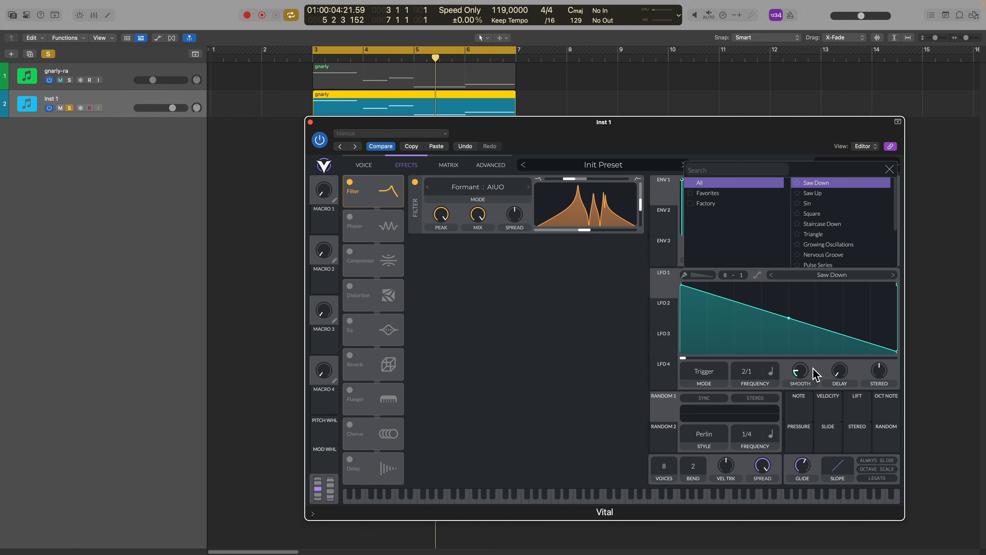
{"action": "left_click_drag", "start_coordinate": [792, 320], "coordinate": [796, 298]}
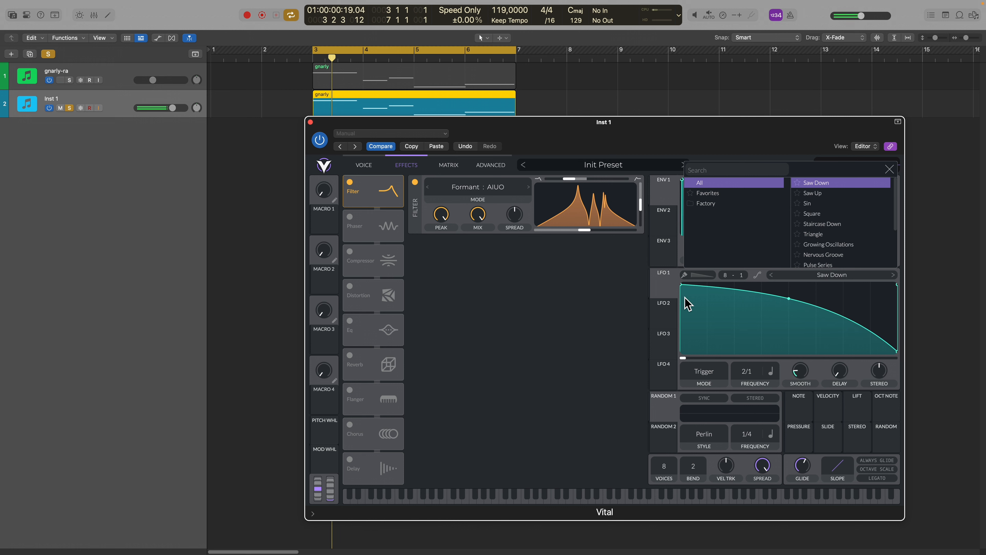
{"action": "left_click", "coordinate": [664, 290]}
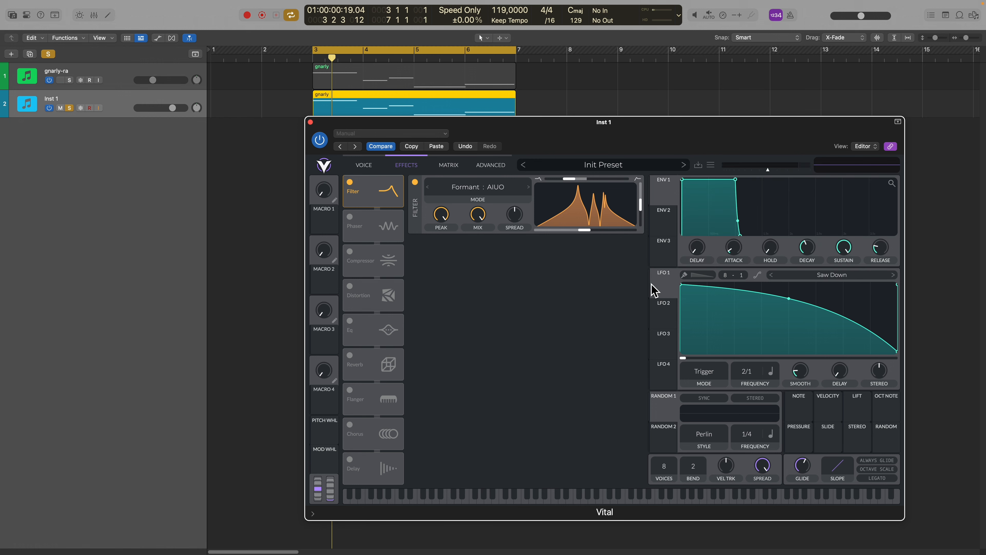
Assign LFO 1 to the formant filter in the effects and to Filter 2's cutoff, adjusting the modulation amounts
{"action": "left_click_drag", "start_coordinate": [664, 285], "coordinate": [631, 224]}
{"action": "left_click_drag", "start_coordinate": [592, 193], "coordinate": [596, 238]}
{"action": "left_click", "coordinate": [368, 165]}
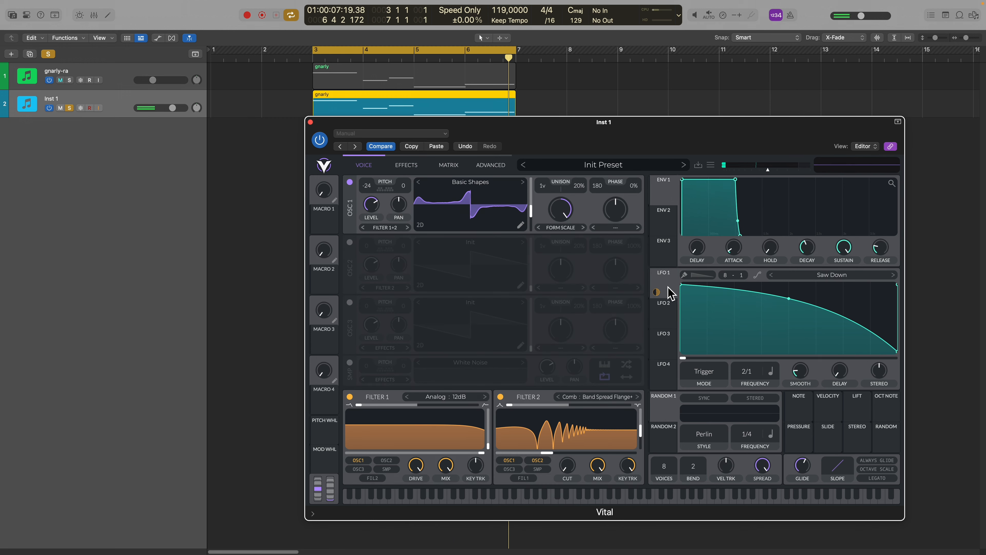
{"action": "left_click_drag", "start_coordinate": [669, 291], "coordinate": [569, 450]}
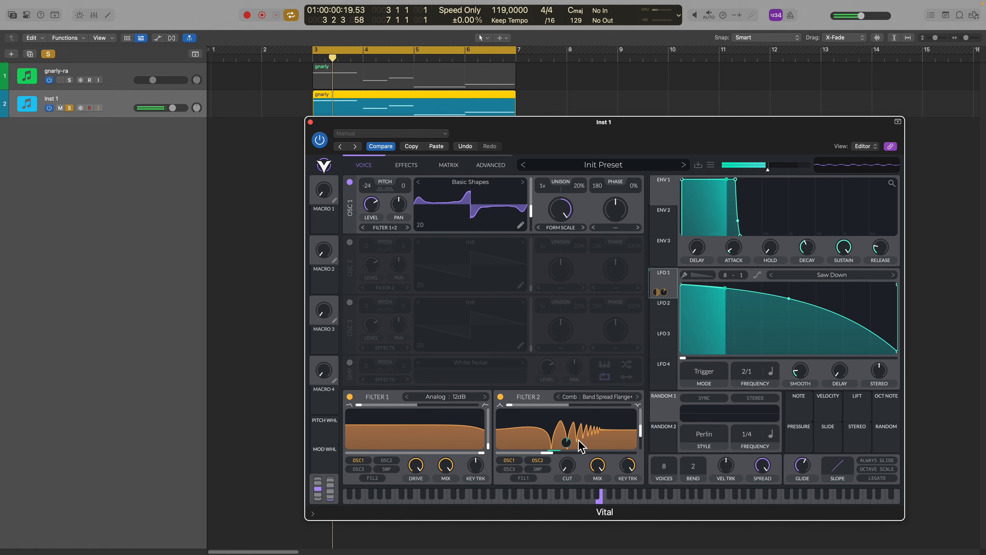
{"action": "mouse_move", "coordinate": [569, 444]}
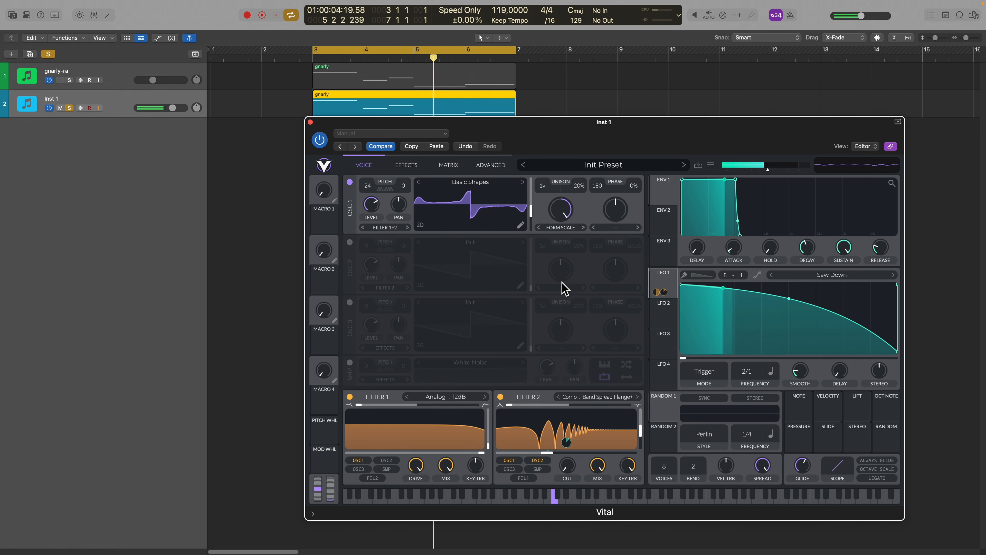
Enable the Phaser at 8/1 frequency, the Multiband Compressor, and the Soft Clip Distortion with full drive
{"action": "left_click", "coordinate": [414, 169]}
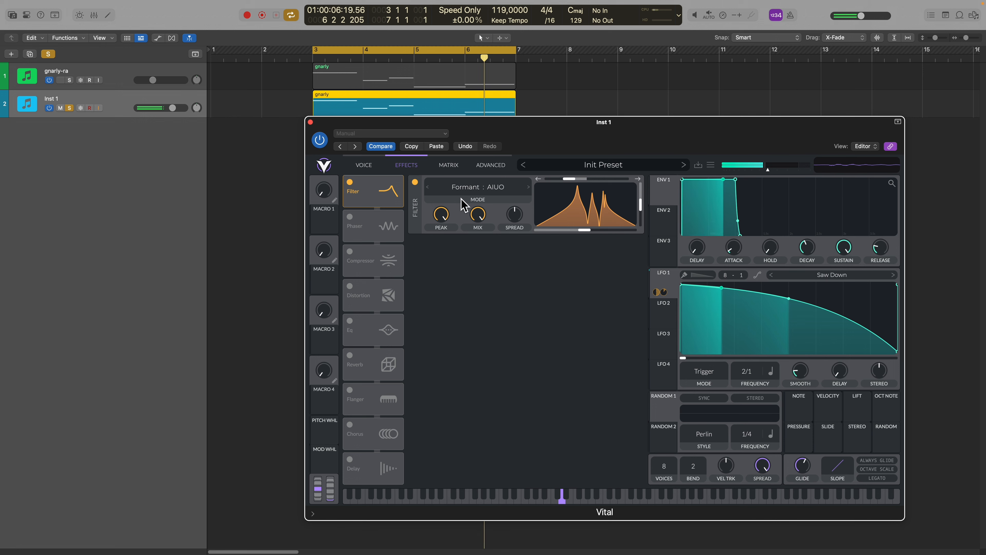
{"action": "left_click", "coordinate": [352, 221]}
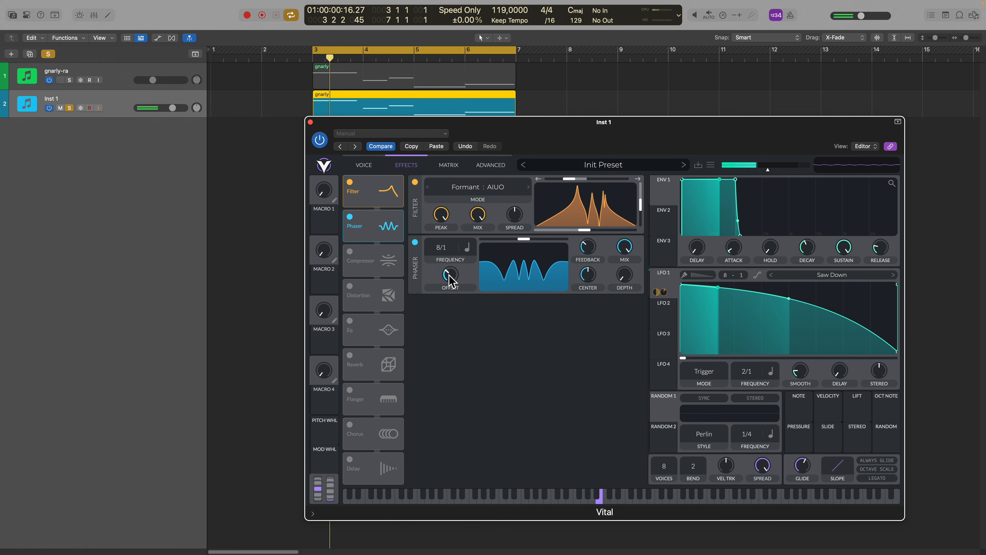
{"action": "left_click", "coordinate": [350, 257]}
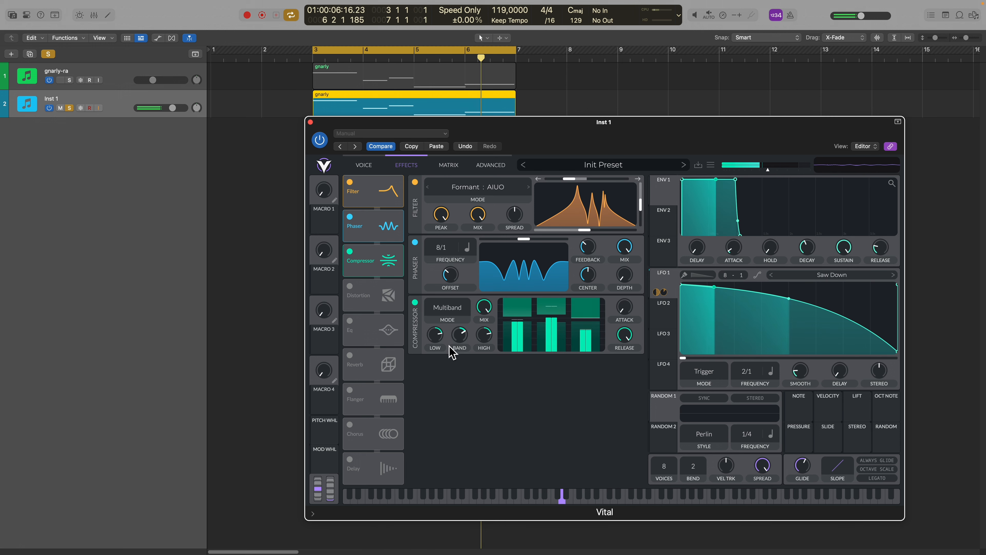
{"action": "left_click", "coordinate": [350, 286]}
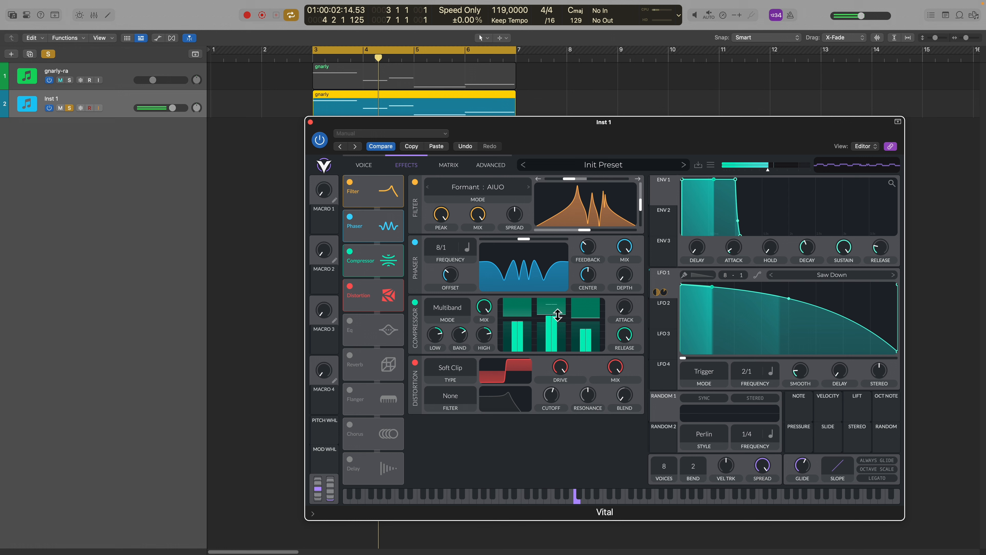
Enable the EQ, boost its low and high bands, and slightly reduce the synth's output volume
{"action": "left_click", "coordinate": [350, 321]}
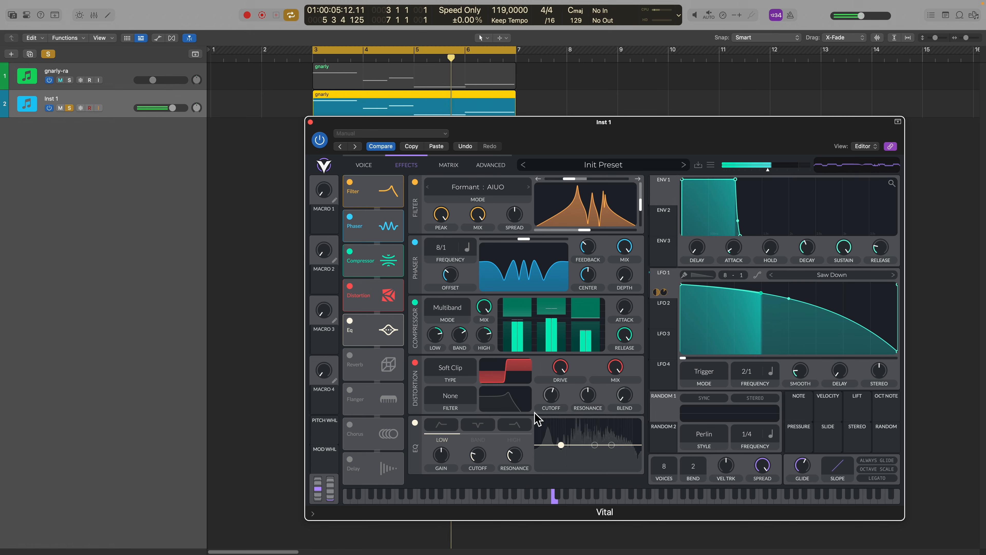
{"action": "left_click_drag", "start_coordinate": [561, 444], "coordinate": [560, 434]}
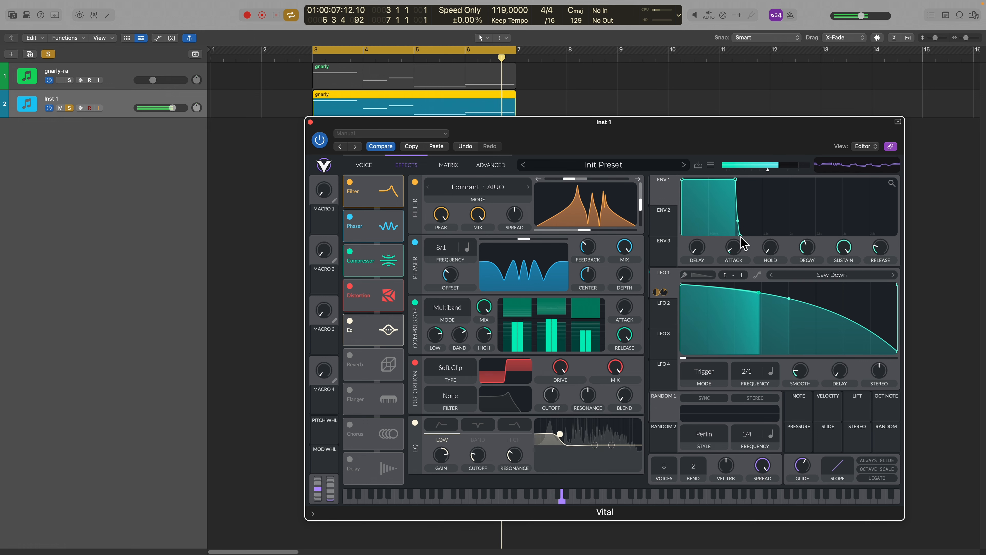
{"action": "left_click_drag", "start_coordinate": [767, 171], "coordinate": [761, 172]}
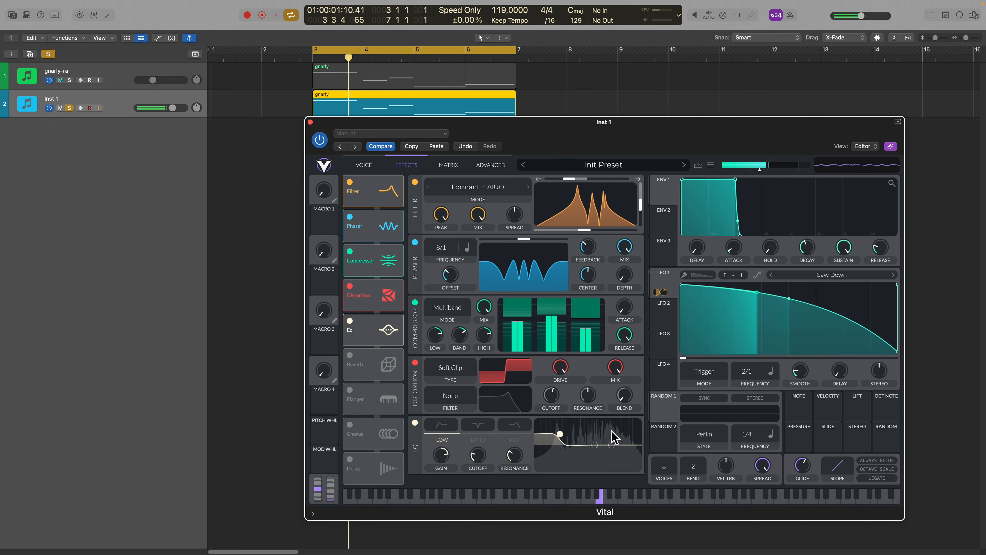
{"action": "mouse_move", "coordinate": [611, 445]}
{"action": "left_mouse_down"}
{"action": "mouse_move", "coordinate": [611, 437]}
{"action": "mouse_move", "coordinate": [561, 436]}
{"action": "mouse_move", "coordinate": [612, 434]}
{"action": "left_mouse_up"}
Enable the Reverb, lengthen its time, and reduce the low-shelf gain in its filter
{"action": "left_click", "coordinate": [350, 355]}
{"action": "scroll", "coordinate": [538, 408], "scroll_direction": "down", "scroll_amount": 3}
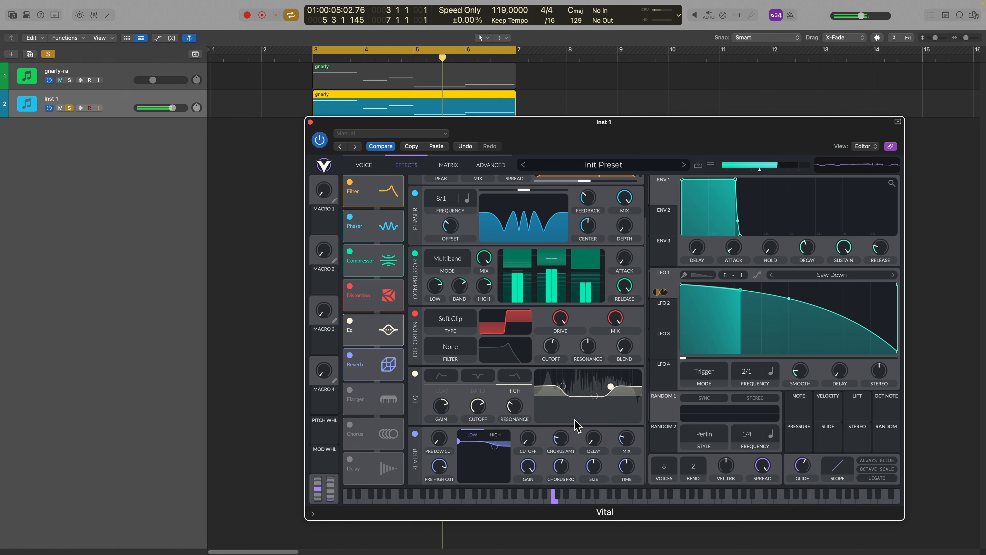
{"action": "scroll", "coordinate": [628, 476], "scroll_direction": "down", "scroll_amount": 1}
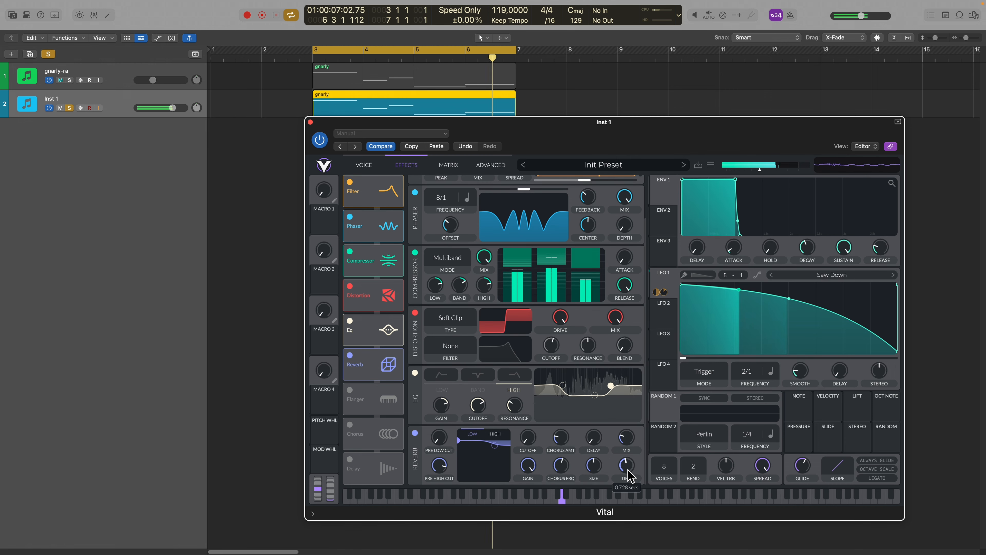
{"action": "left_click_drag", "start_coordinate": [628, 468], "coordinate": [627, 462]}
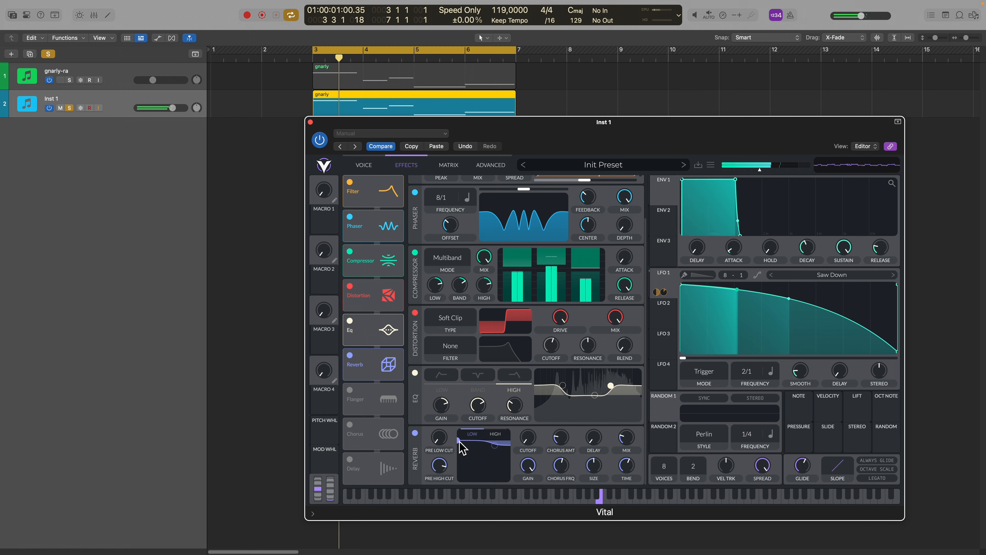
{"action": "left_click_drag", "start_coordinate": [460, 442], "coordinate": [477, 466]}
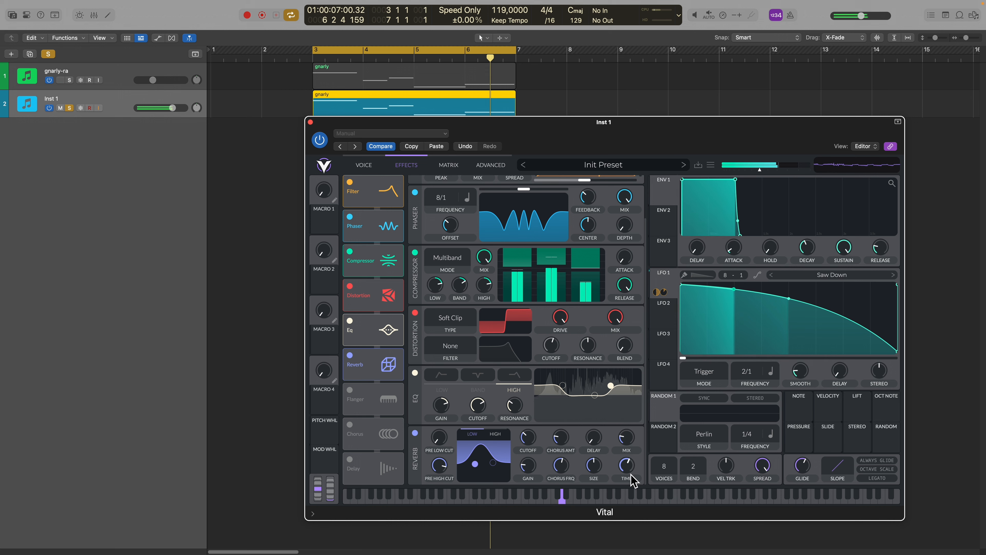
{"action": "left_click", "coordinate": [364, 164]}
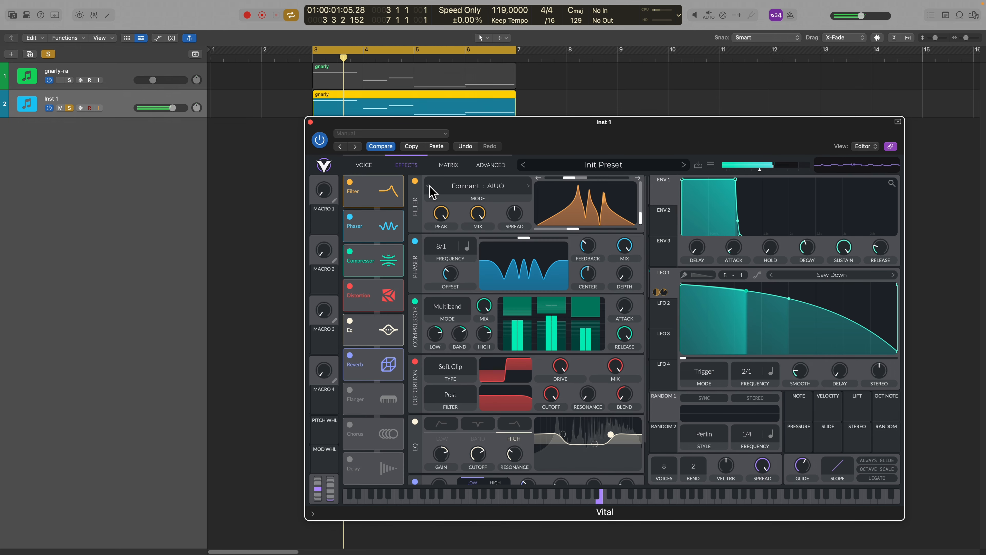
Rename Macro 1 to OPEN, assign it to the filter's formant transpose and the phaser's center, and sweep it to test
{"action": "left_click", "coordinate": [335, 202]}
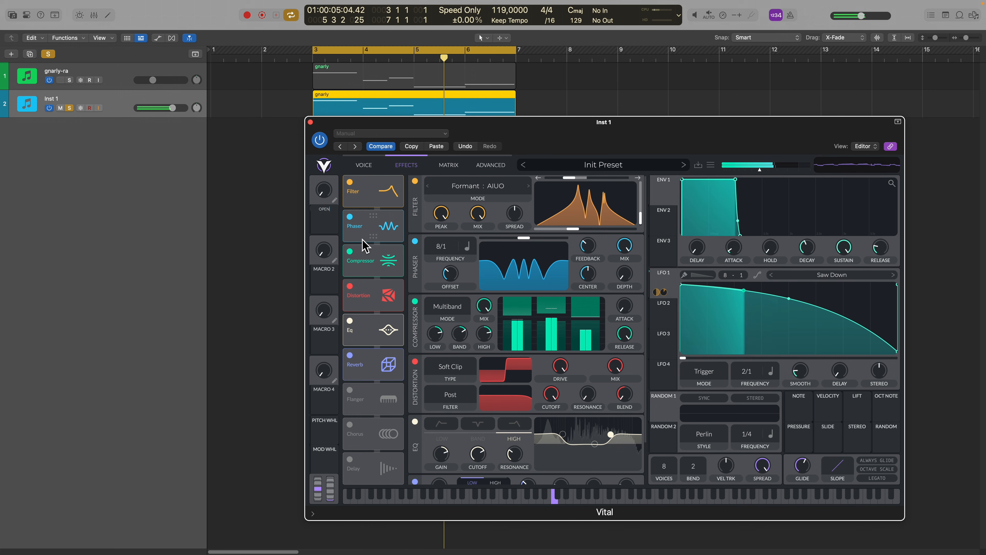
{"action": "left_click_drag", "start_coordinate": [328, 219], "coordinate": [587, 206]}
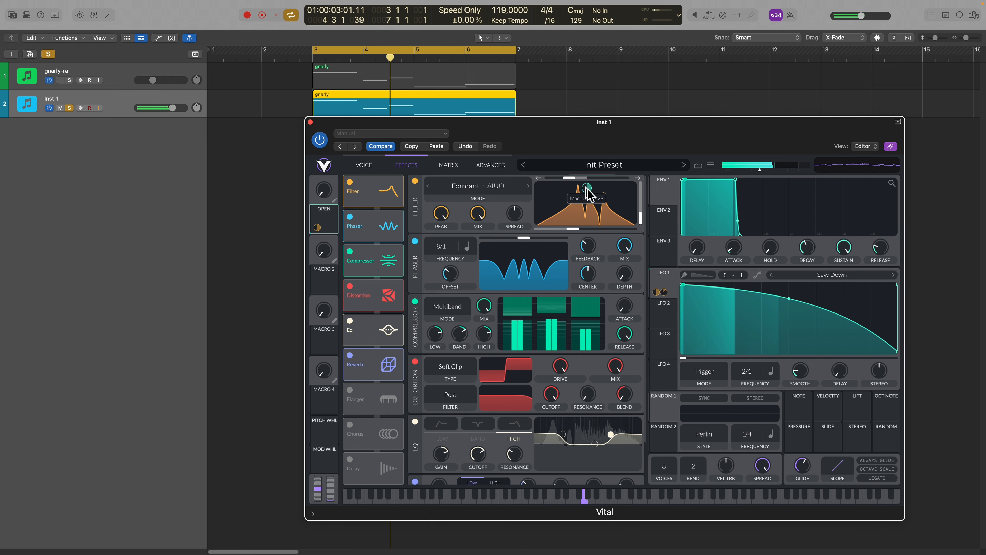
{"action": "left_click_drag", "start_coordinate": [328, 220], "coordinate": [588, 316]}
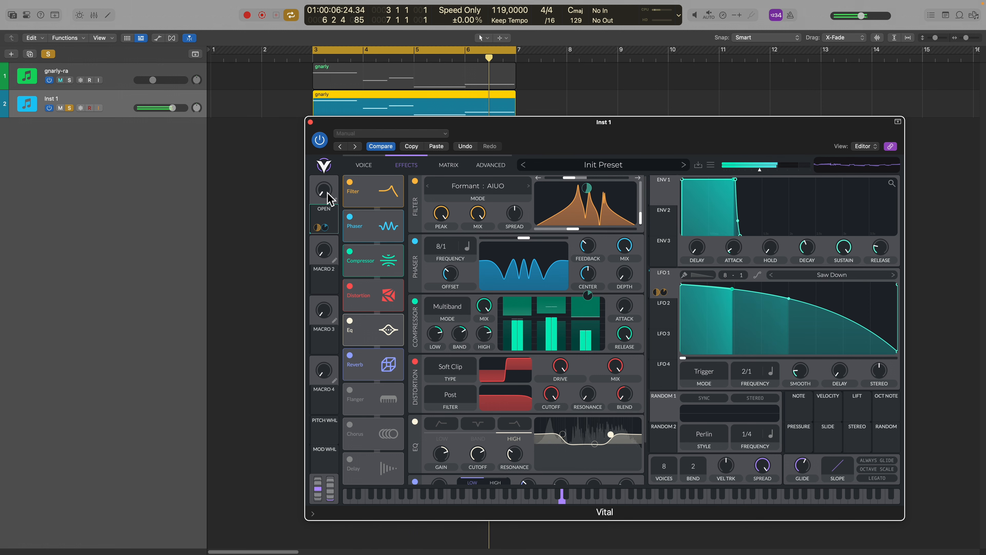
{"action": "mouse_move", "coordinate": [325, 192]}
{"action": "left_mouse_down"}
{"action": "mouse_move", "coordinate": [324, 171]}
{"action": "mouse_move", "coordinate": [321, 209]}
{"action": "mouse_move", "coordinate": [314, 172]}
{"action": "mouse_move", "coordinate": [310, 193]}
{"action": "left_mouse_up"}
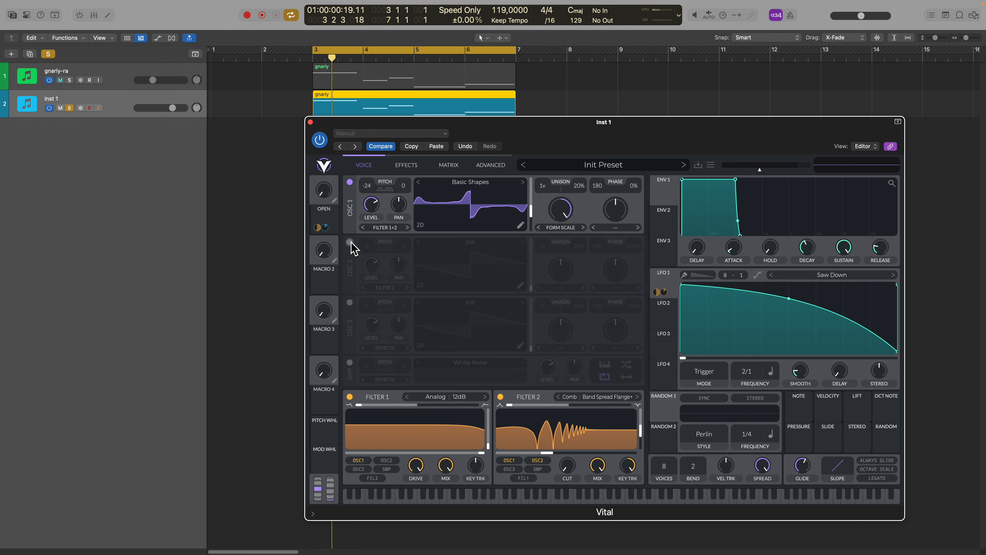
Enable Oscillator 2 with a Basic Shapes sine wave at -24 pitch, 12 unison voices and 40% detune
{"action": "left_click", "coordinate": [349, 243]}
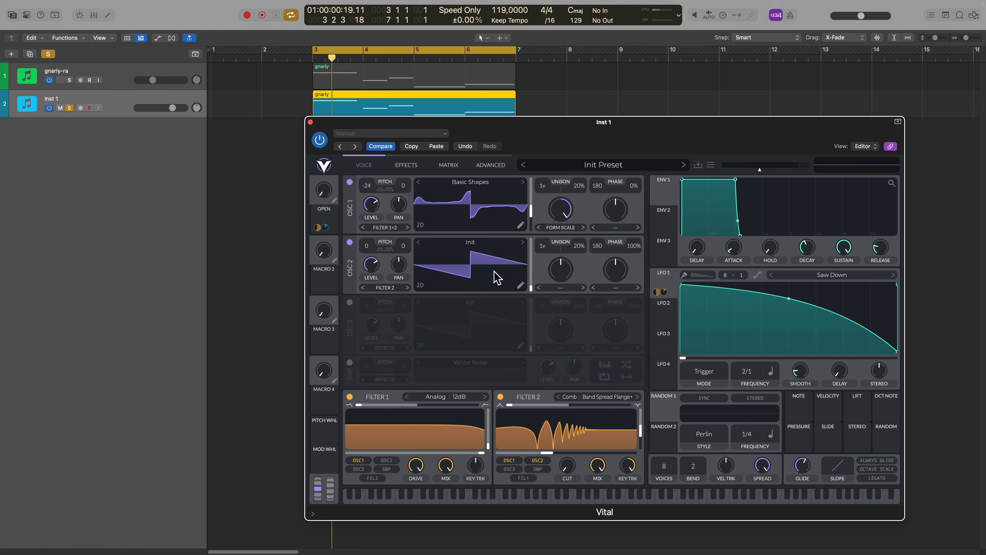
{"action": "left_click", "coordinate": [522, 243]}
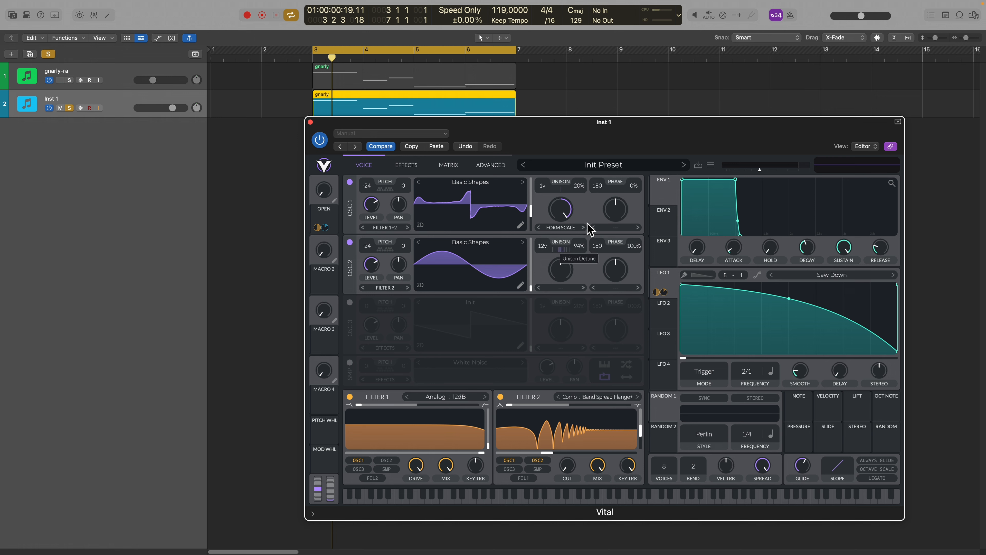
{"action": "key", "text": "space"}
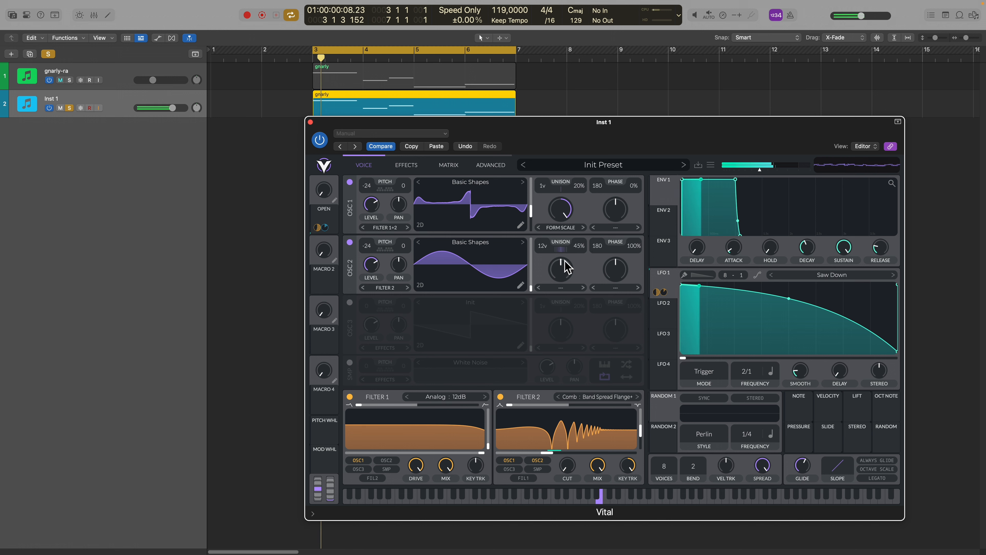
{"action": "left_click_drag", "start_coordinate": [579, 246], "coordinate": [578, 252]}
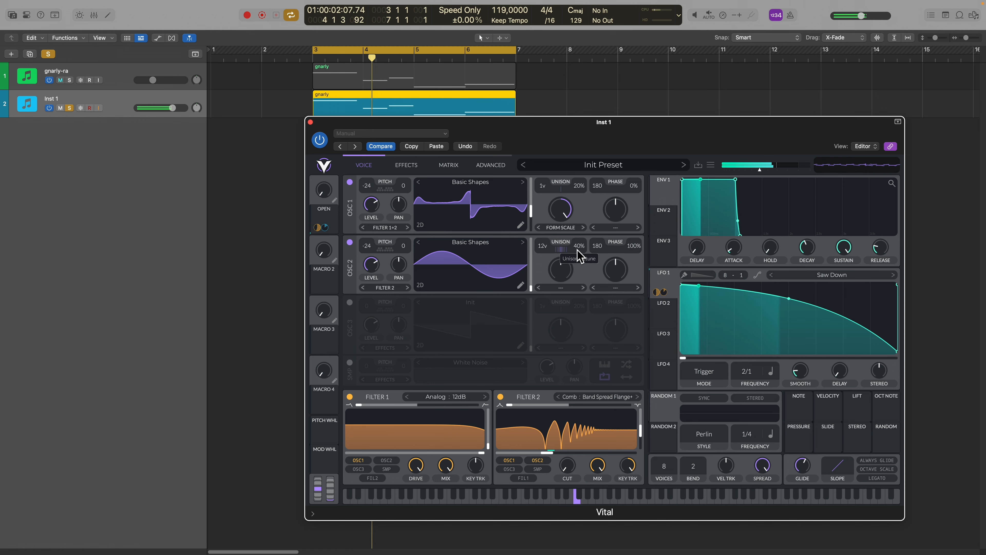
Set Oscillator 1's phase distortion to RM <- Osc 2, zero both oscillators' phase and Oscillator 2's phase randomization, and play the loop
{"action": "left_click", "coordinate": [625, 228]}
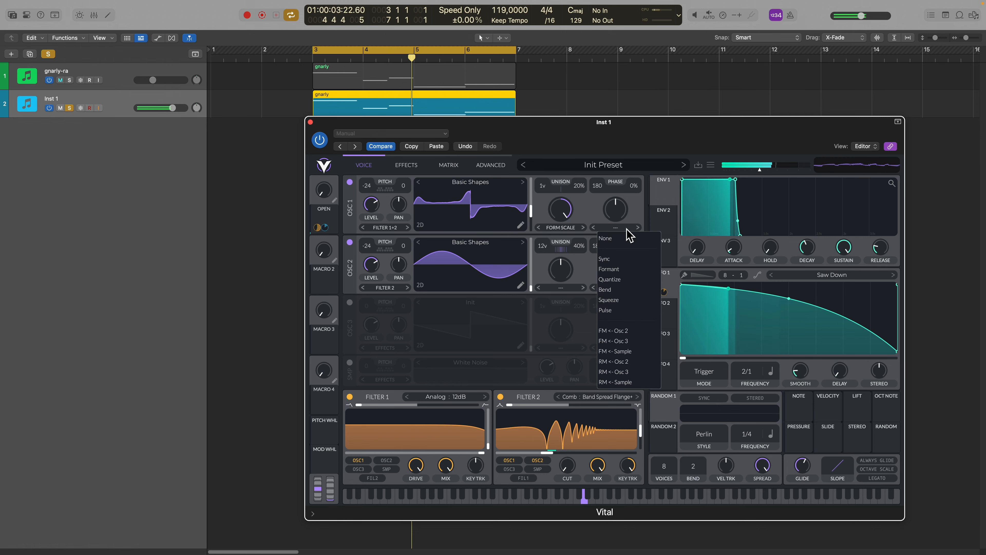
{"action": "left_click", "coordinate": [641, 366]}
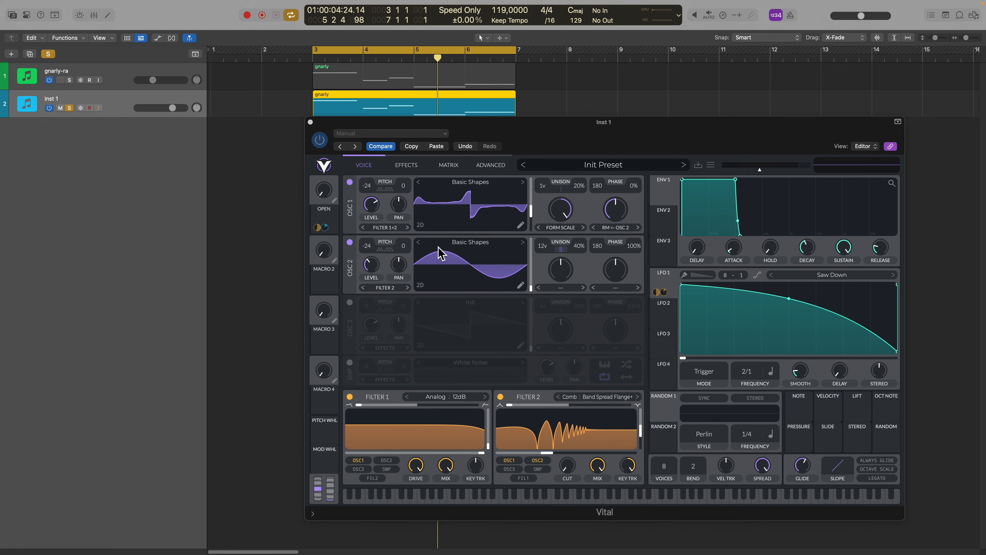
{"action": "left_click_drag", "start_coordinate": [601, 249], "coordinate": [602, 344]}
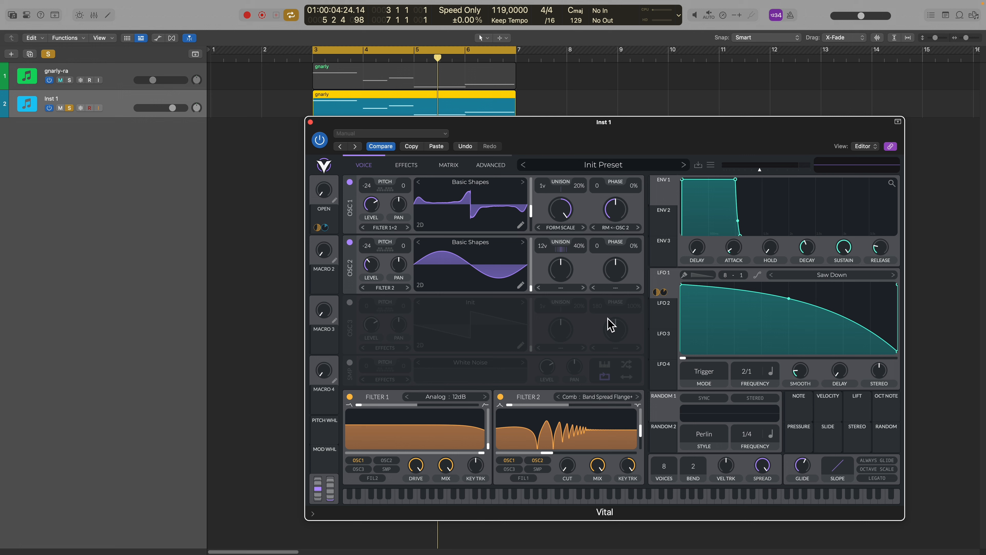
{"action": "key", "text": "space"}
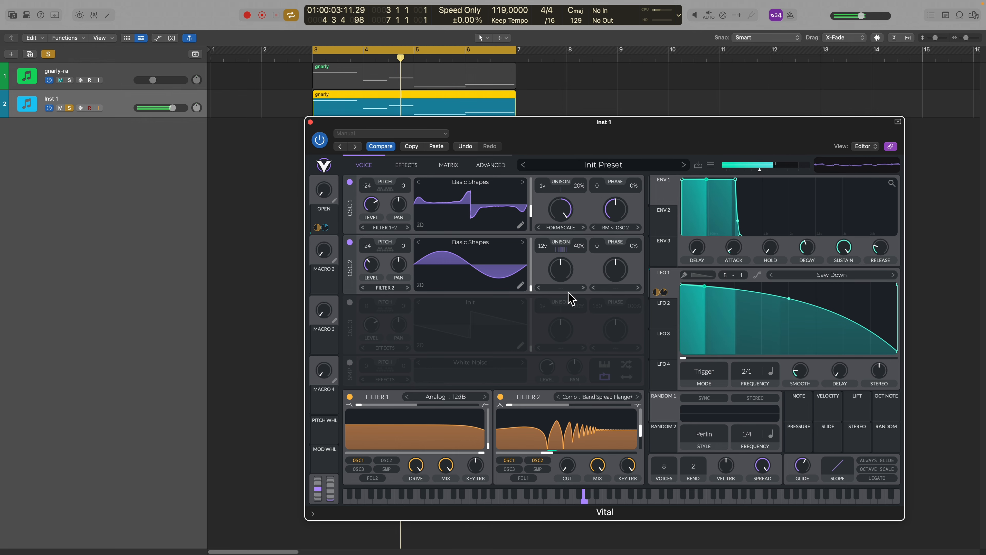
Reduce Oscillator 2's stereo unison in the advanced settings and return to the voice view
{"action": "left_click", "coordinate": [496, 166]}
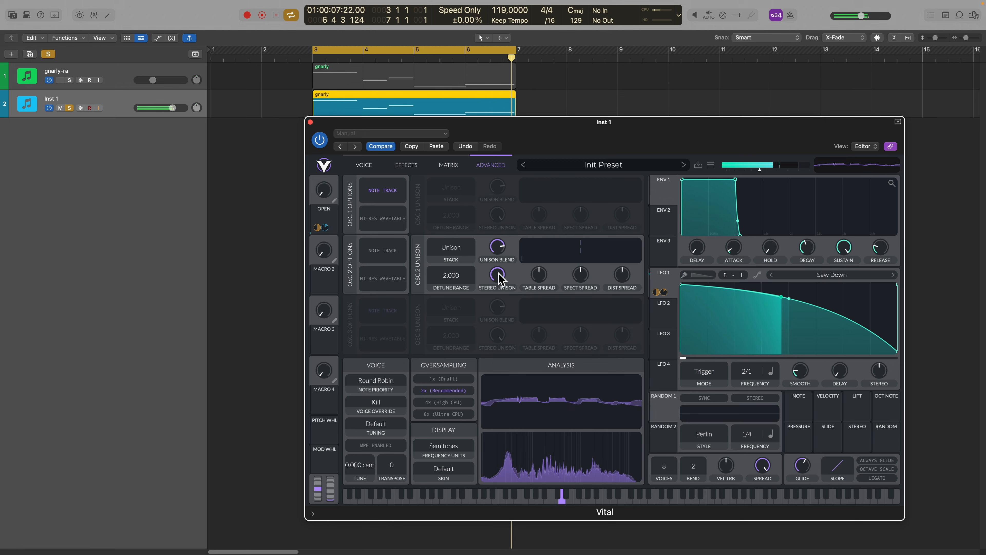
{"action": "left_click_drag", "start_coordinate": [498, 275], "coordinate": [498, 304]}
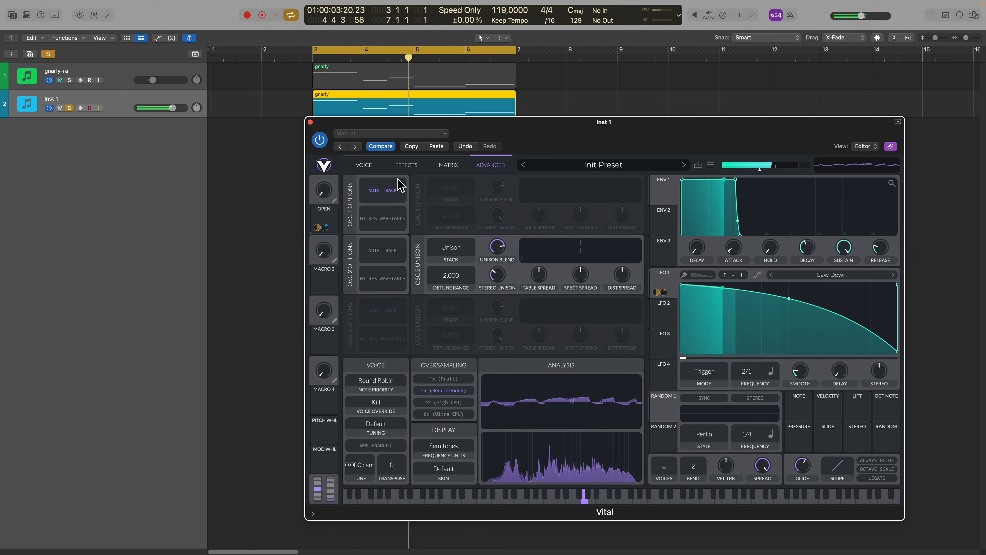
{"action": "left_click", "coordinate": [377, 164]}
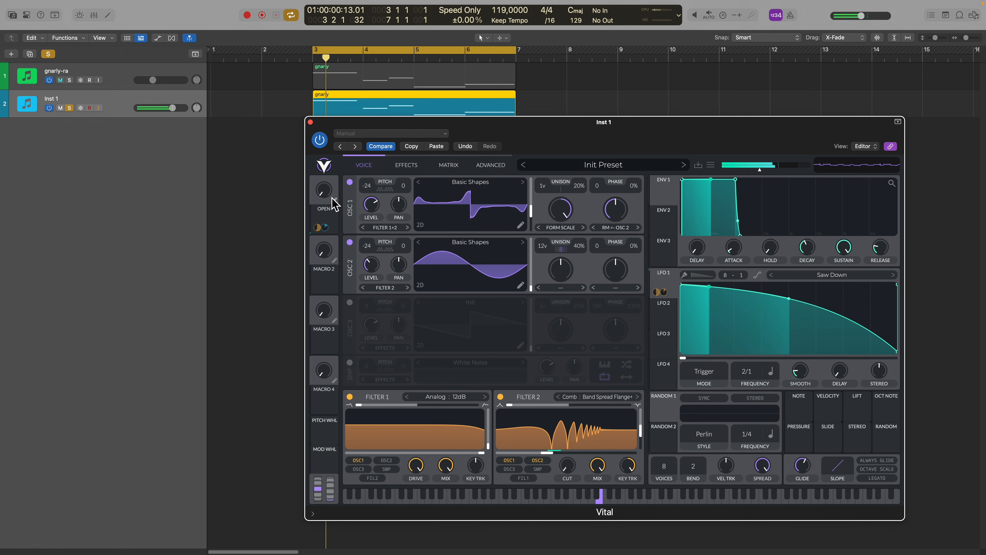
Sweep the OPEN macro during playback to audition the ring-modulated patch
{"action": "mouse_move", "coordinate": [312, 191]}
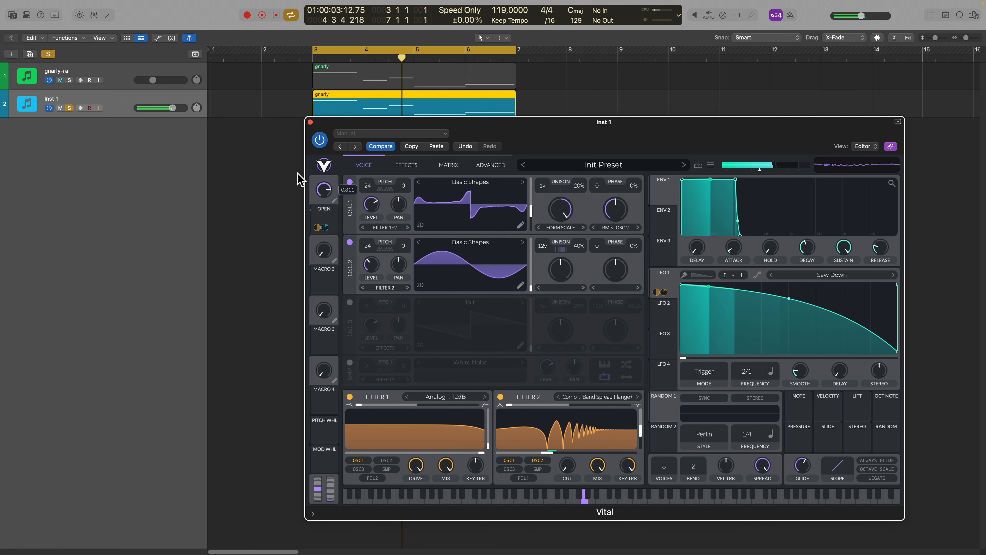
{"action": "left_click_drag", "start_coordinate": [293, 218], "coordinate": [297, 176]}
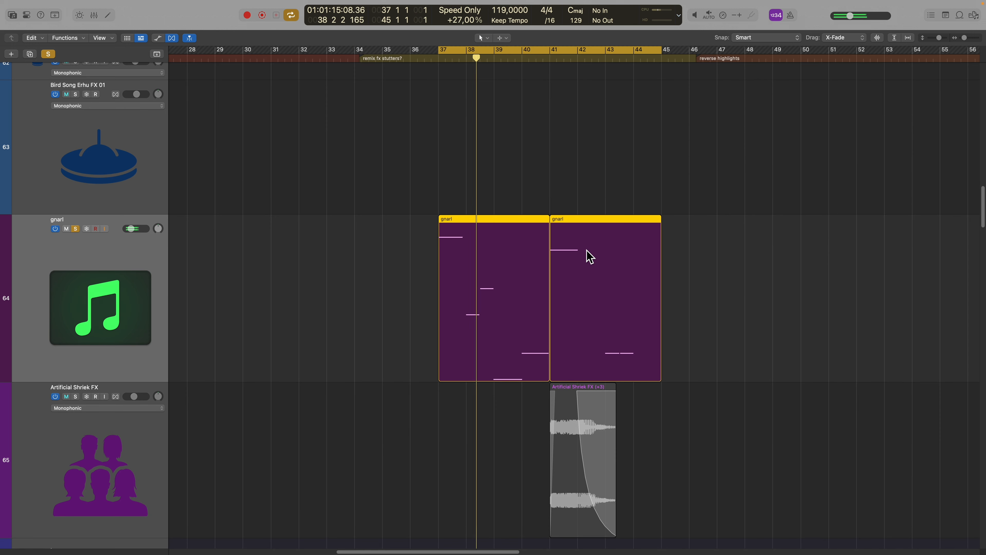
Show the track automation to examine the Vital Macro 4 curve on the gnarl track
{"action": "key", "text": "a"}
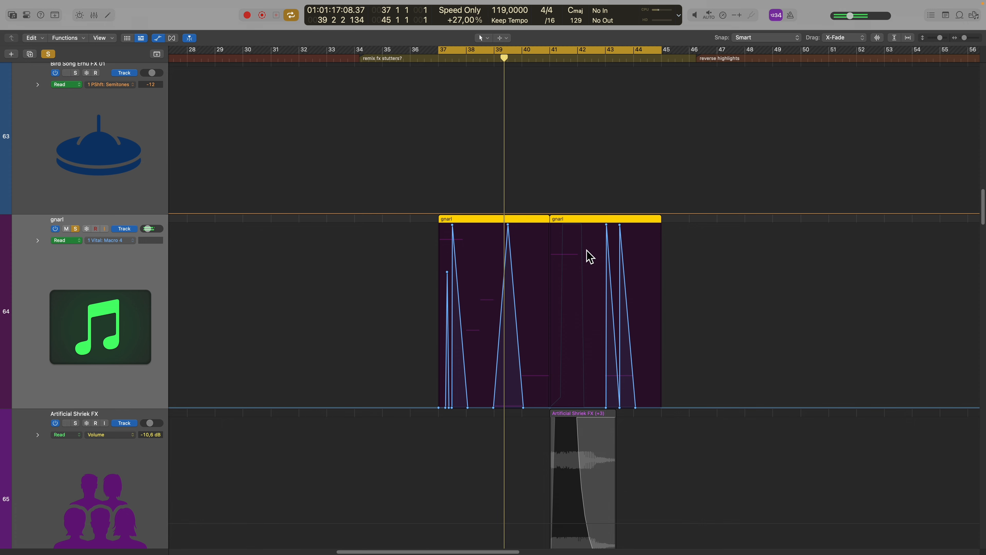